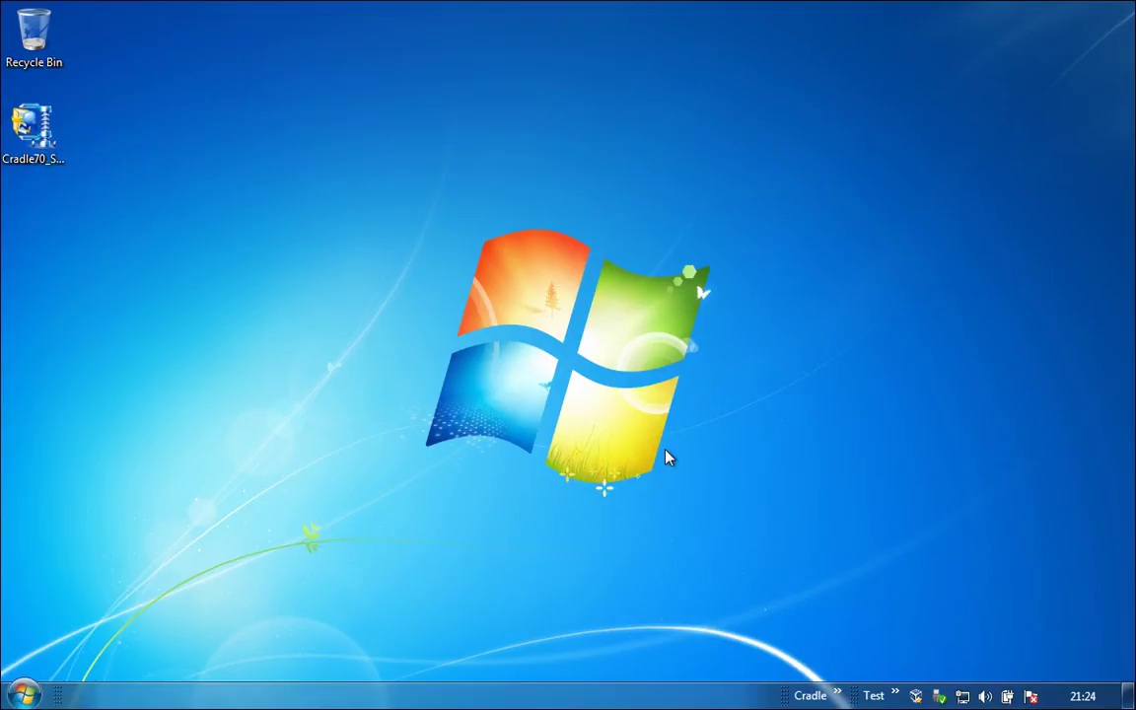
Run Cradle70_Setup.exe and unzip its setup files into C:\Temp\CradleSetup.
left_click(44, 133)
double_click(44, 138)
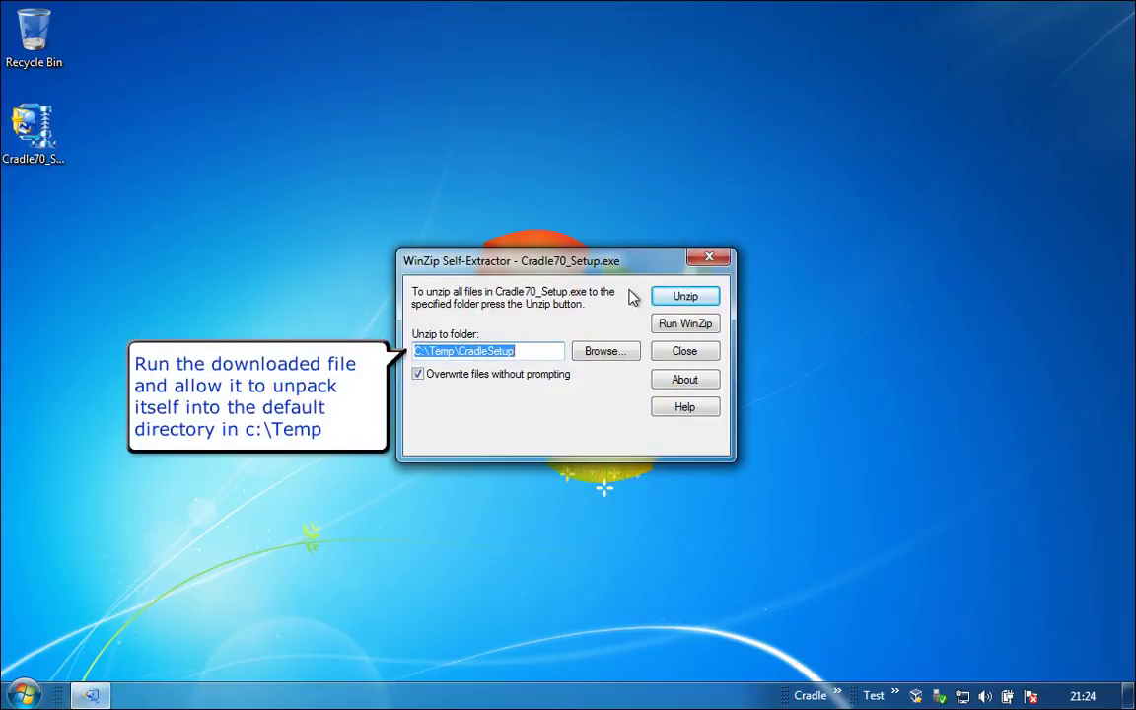
left_click(657, 299)
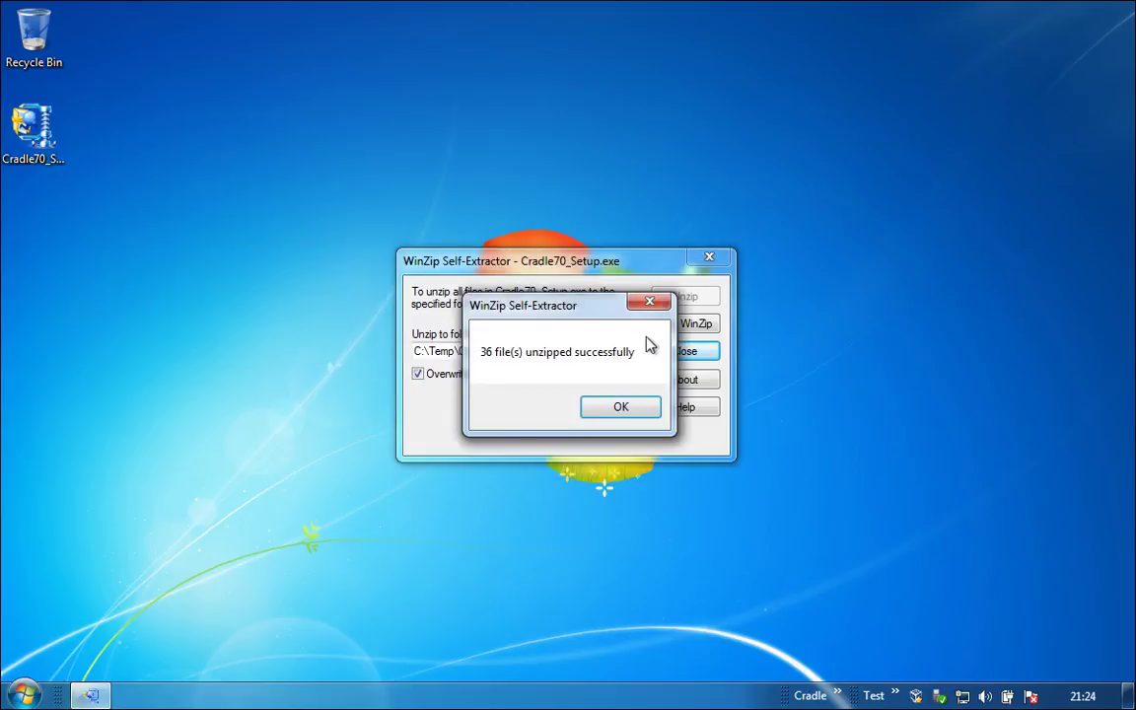
Close WinZip and browse Windows Explorer to C:\Temp\CradleSetup.
left_click(634, 408)
left_click(684, 353)
key("super+e")
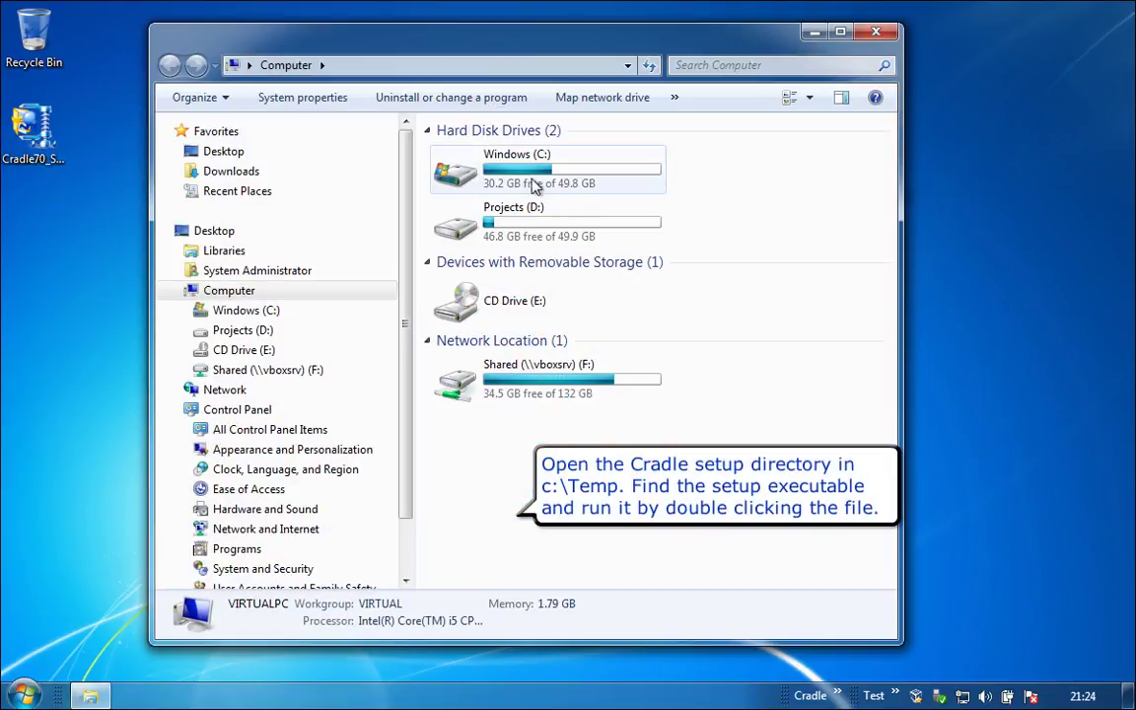
double_click(523, 170)
double_click(463, 253)
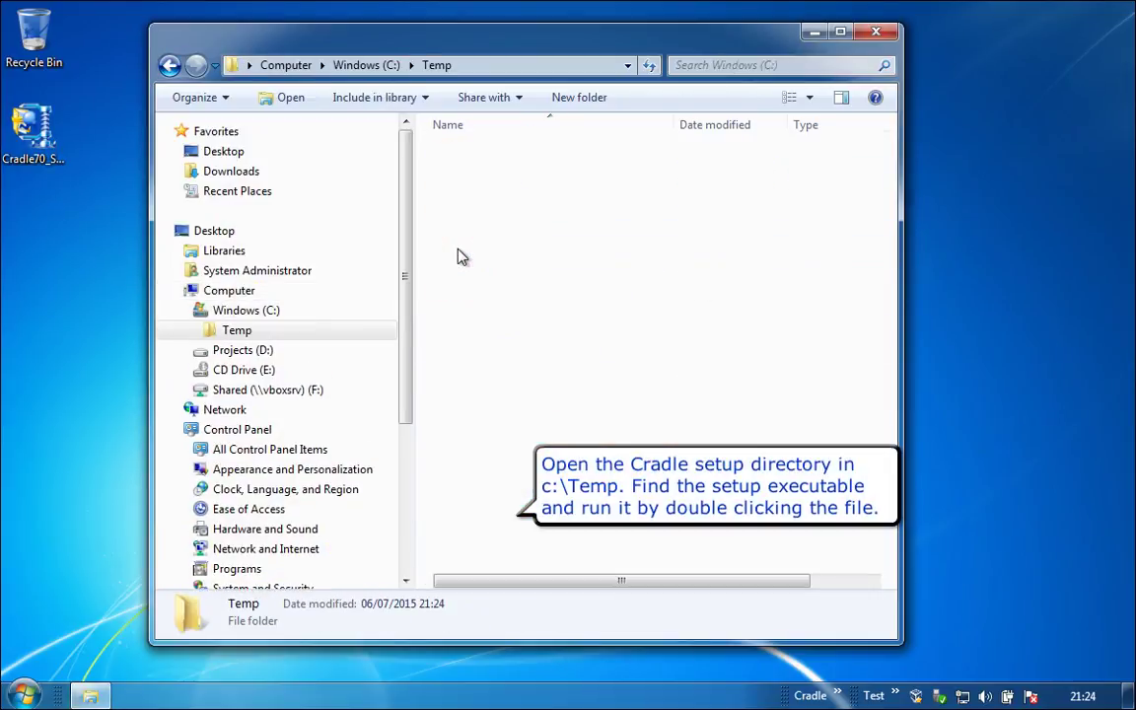
left_click(487, 157)
double_click(486, 157)
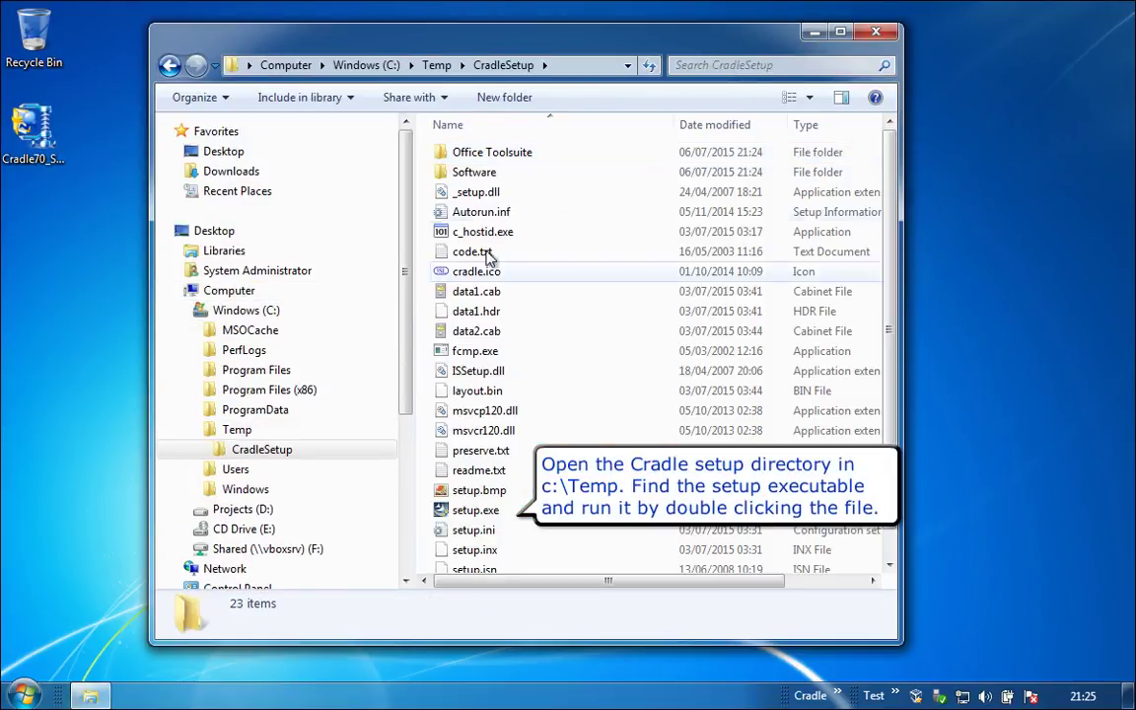
Launch setup.exe and approve the User Account Control prompt.
left_click(483, 509)
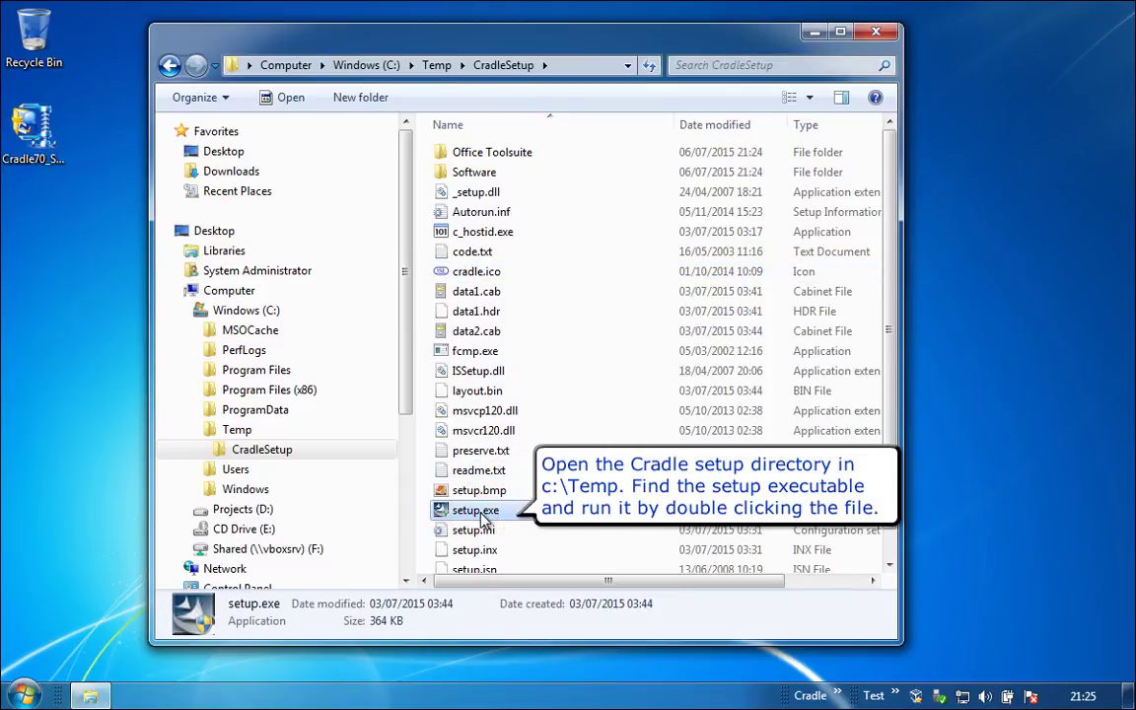
double_click(483, 512)
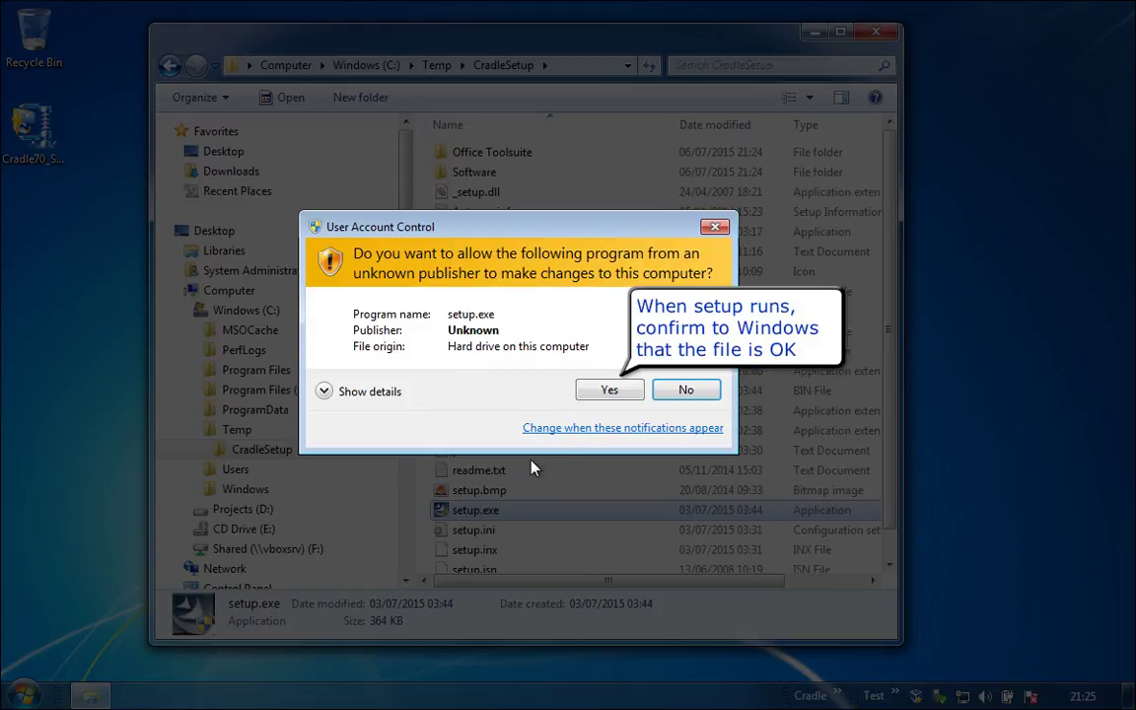
left_click(596, 395)
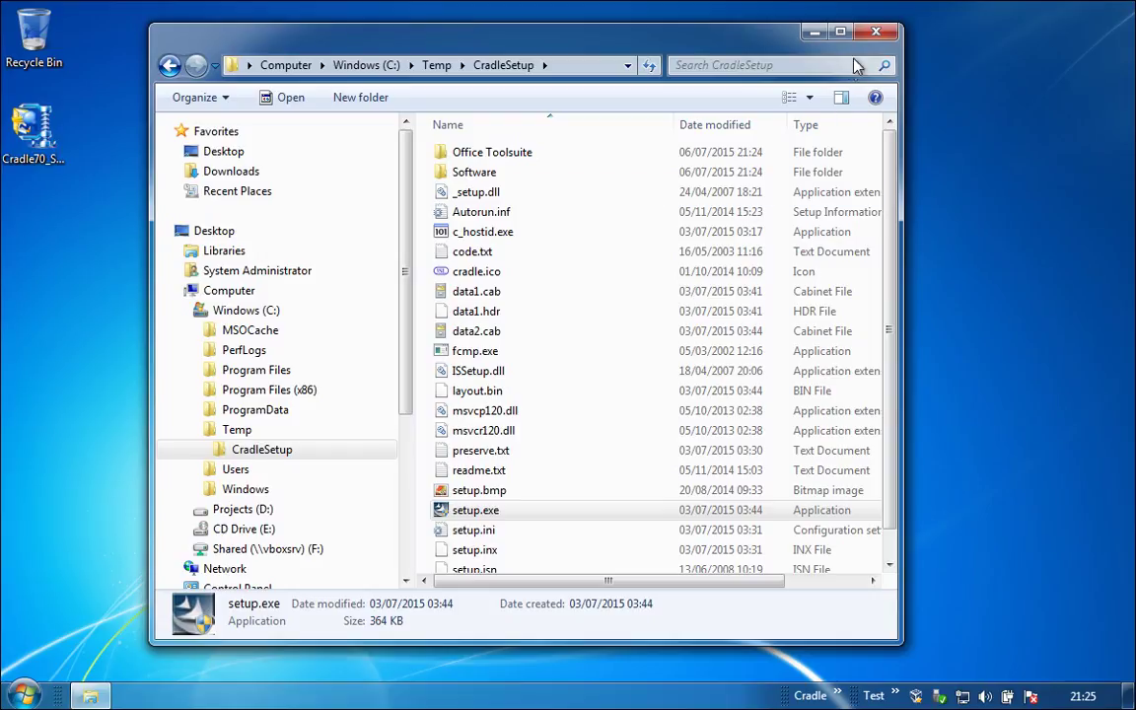
Accept the Cradle licence agreement and continue to the Software Architecture page with 32-Bit chosen.
left_click(873, 38)
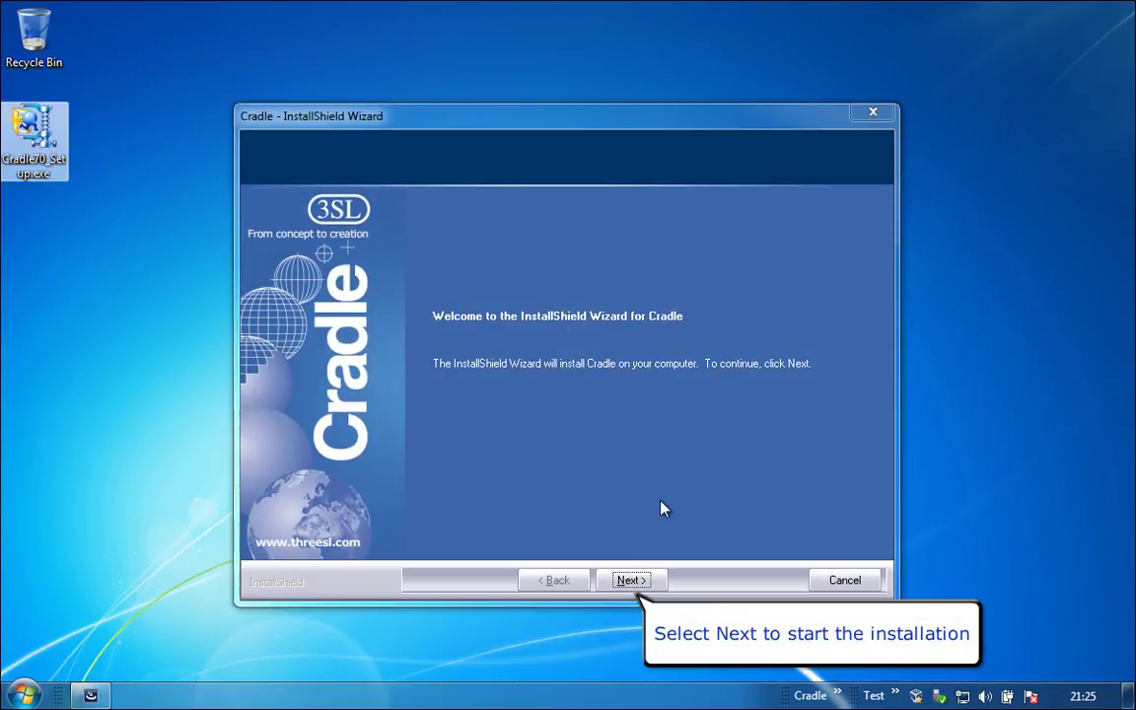
left_click(628, 581)
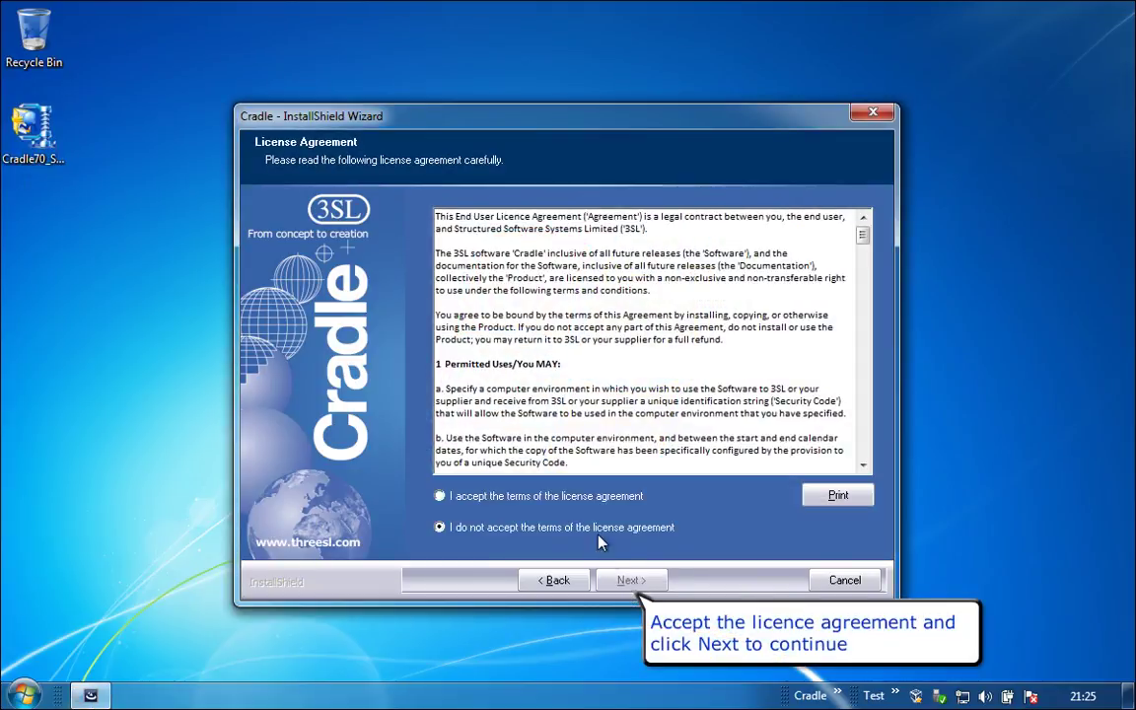
left_click(578, 501)
left_click(630, 581)
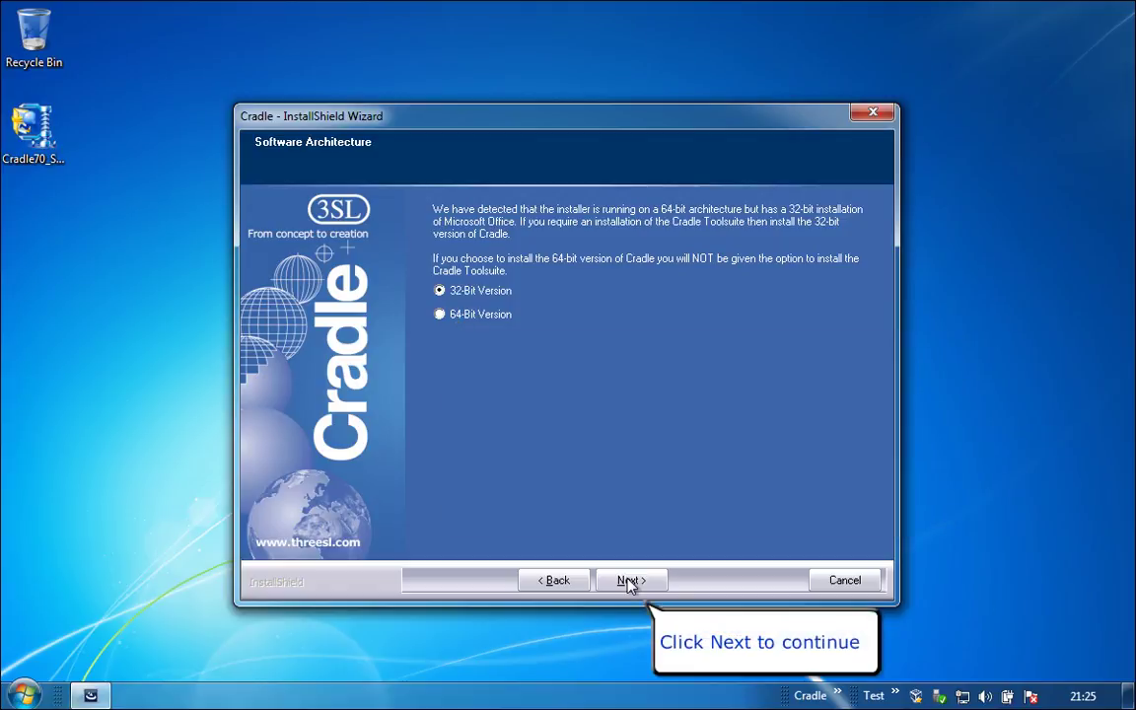
Keep the 32-bit version, enter 3SL as Company Name, and accept C:\Program Files (x86)\Cradle.
left_click(630, 581)
left_click(555, 342)
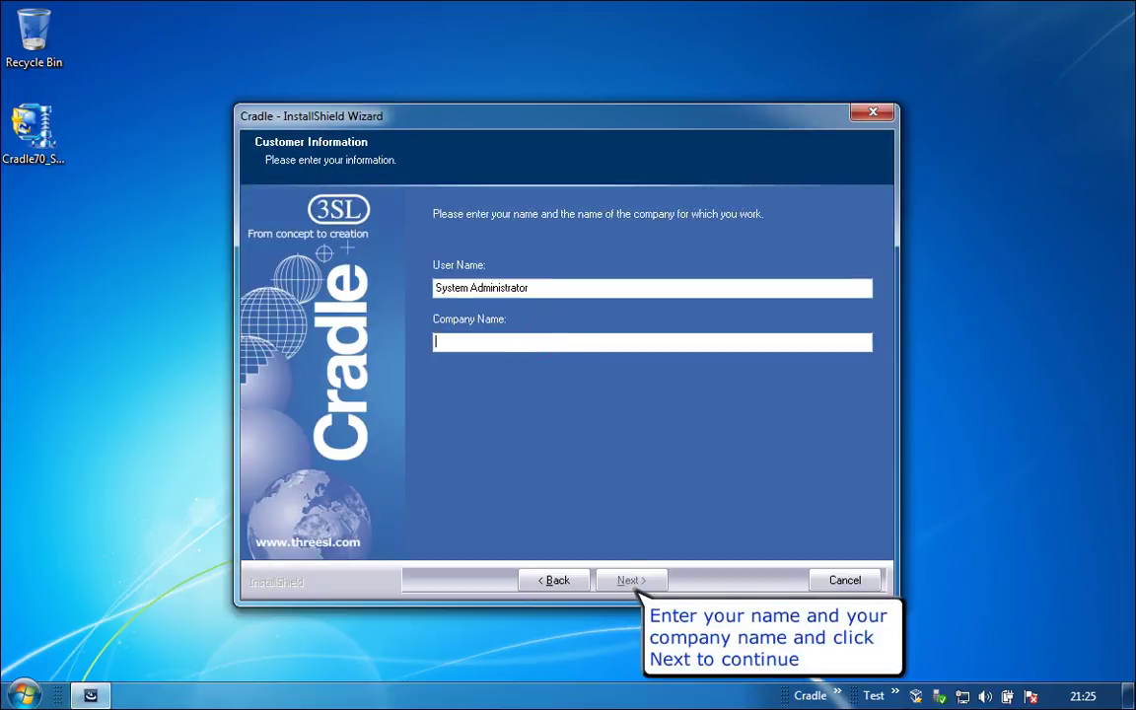
type("3SL")
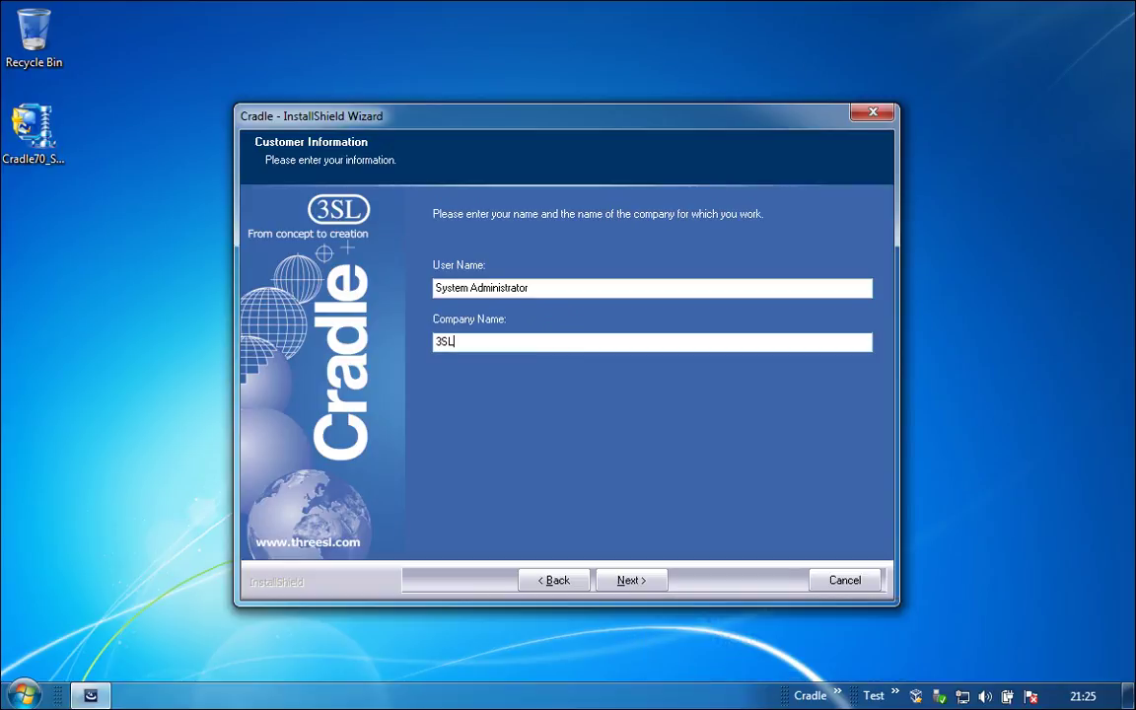
left_click(628, 581)
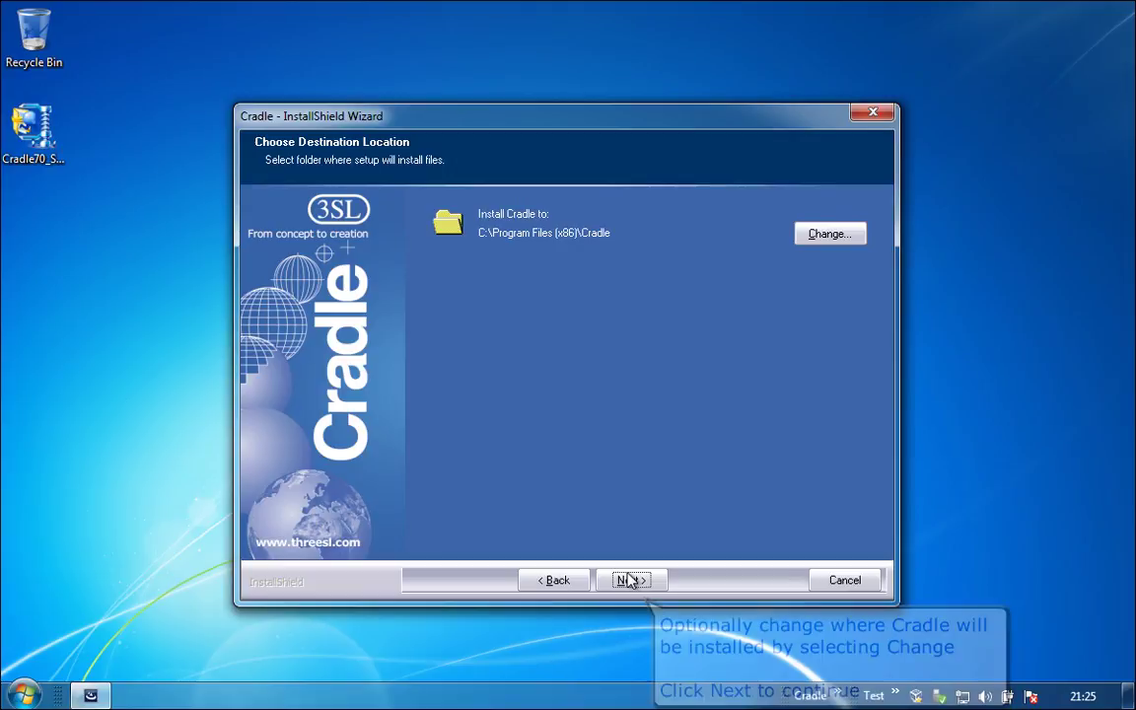
left_click(628, 581)
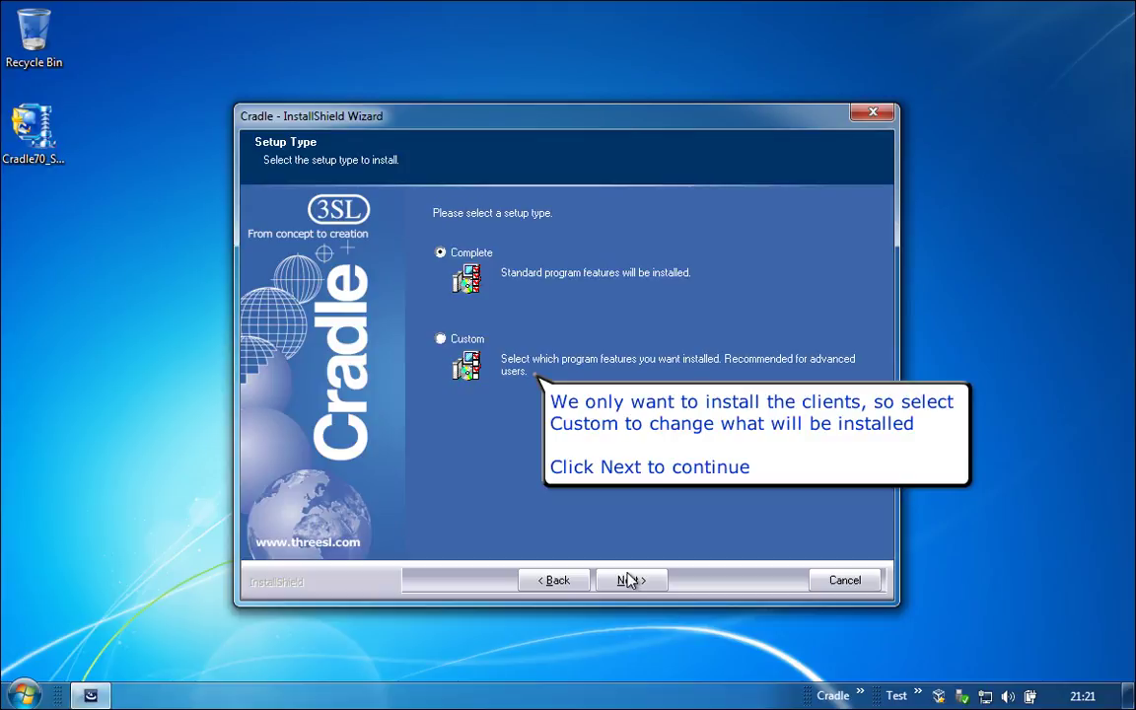
Choose Custom setup and deselect Database Server (CDS) and Web Server (CWS).
left_click(479, 340)
left_click(636, 580)
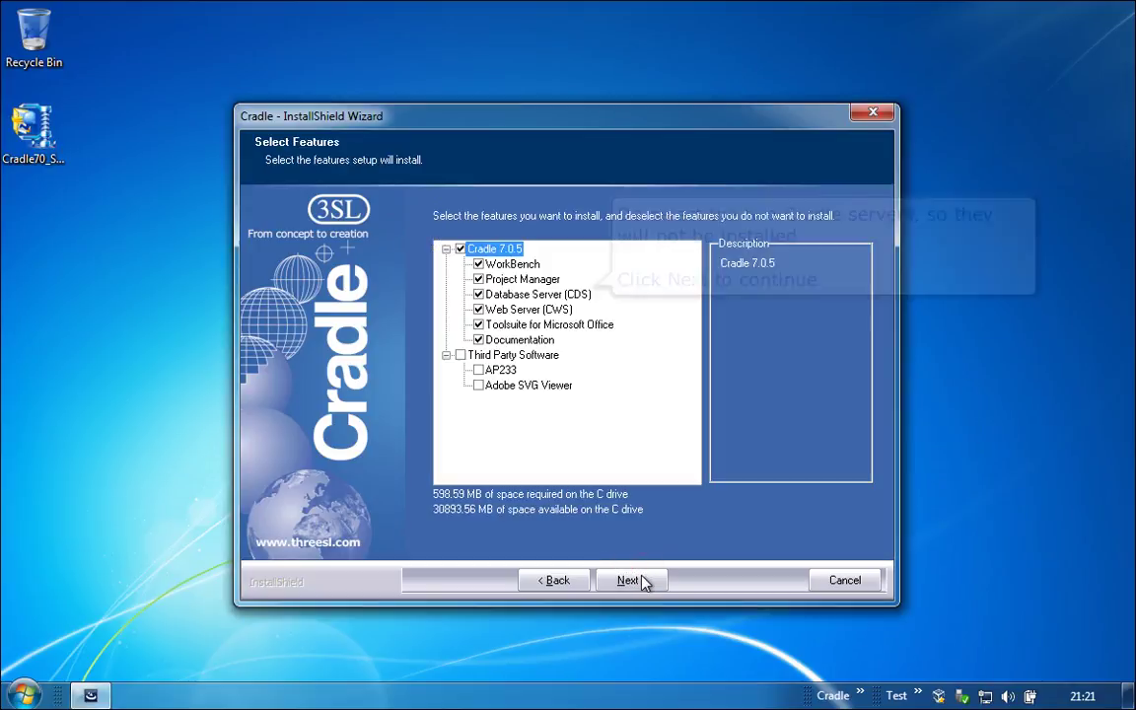
left_click(478, 293)
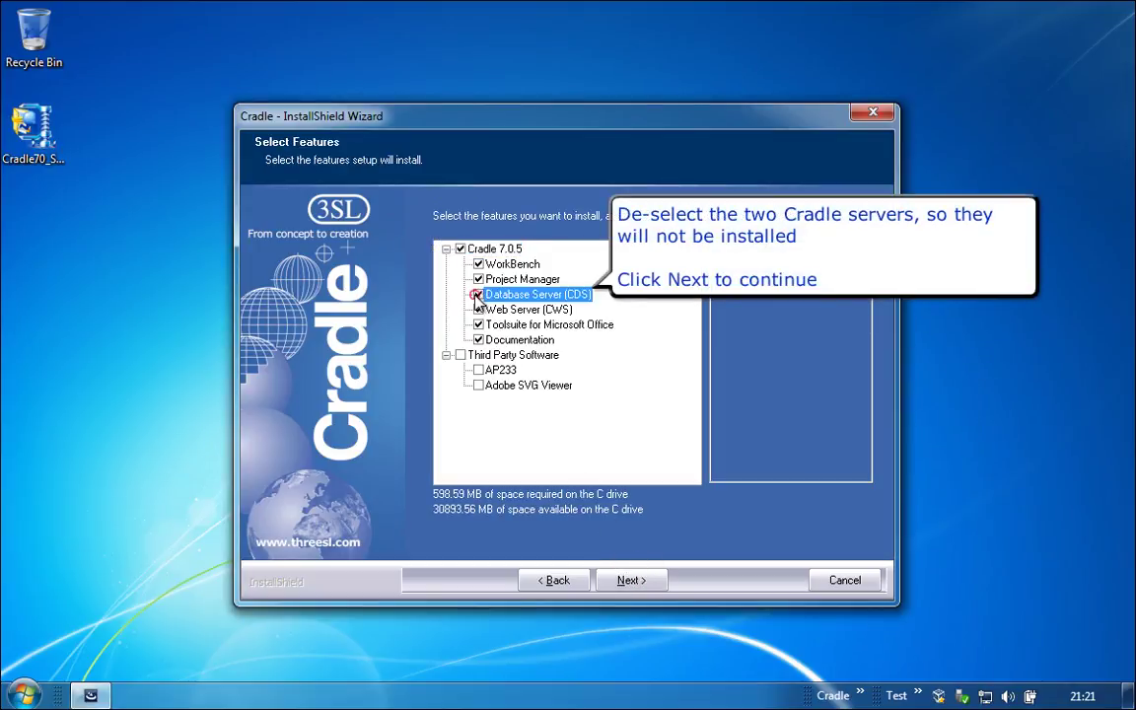
left_click(479, 310)
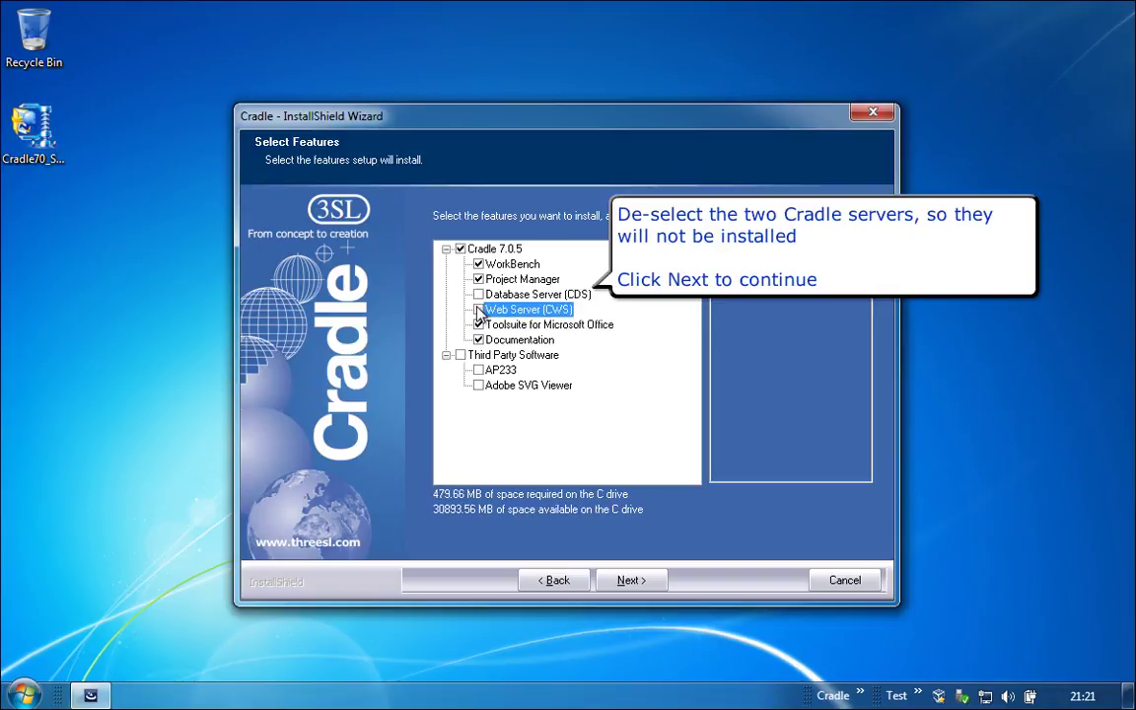
left_click(631, 581)
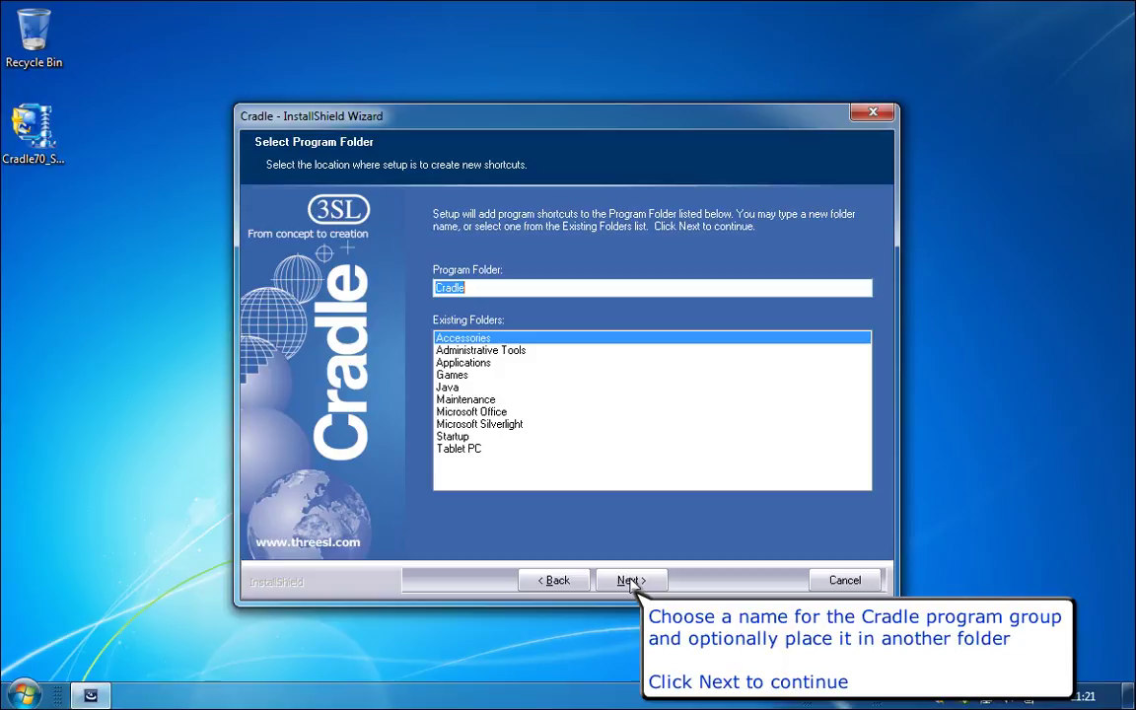
Keep the Cradle program folder and choose 'No, do not set language'.
left_click(630, 581)
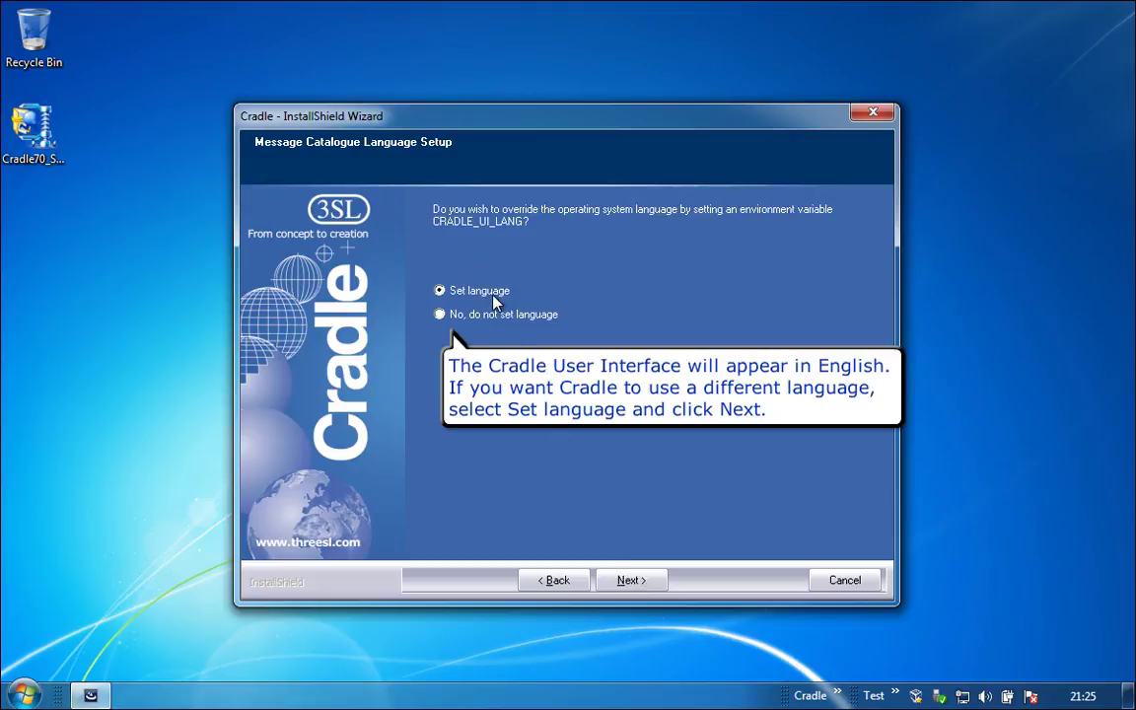
left_click(634, 581)
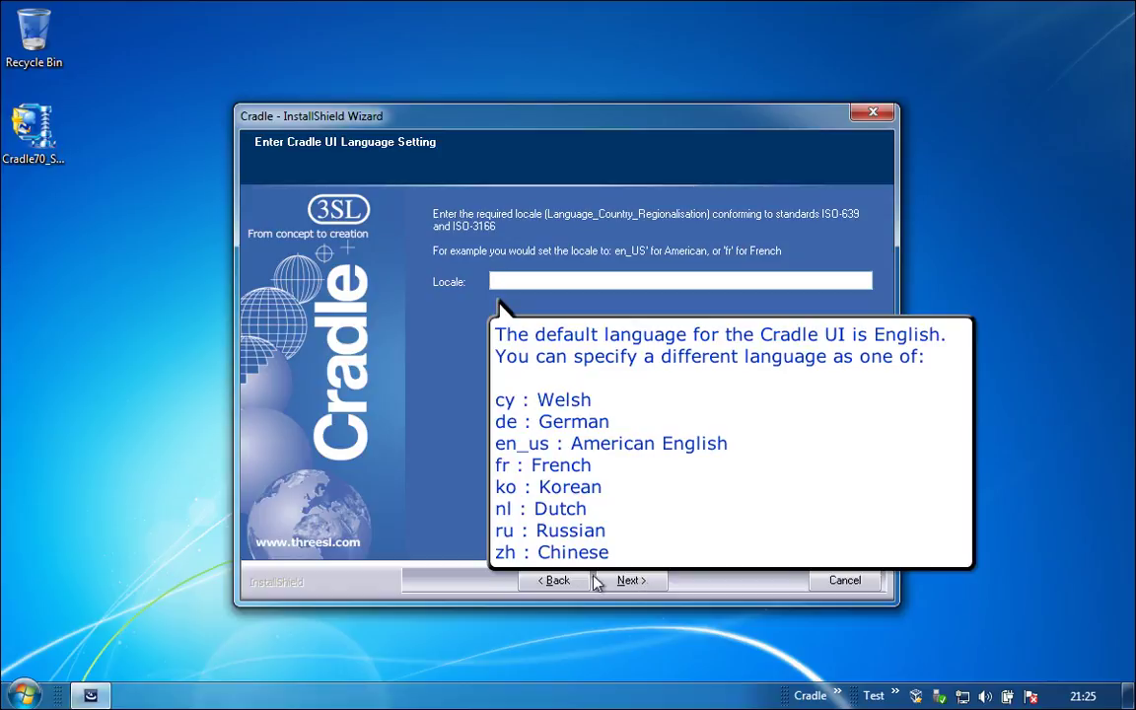
left_click(558, 581)
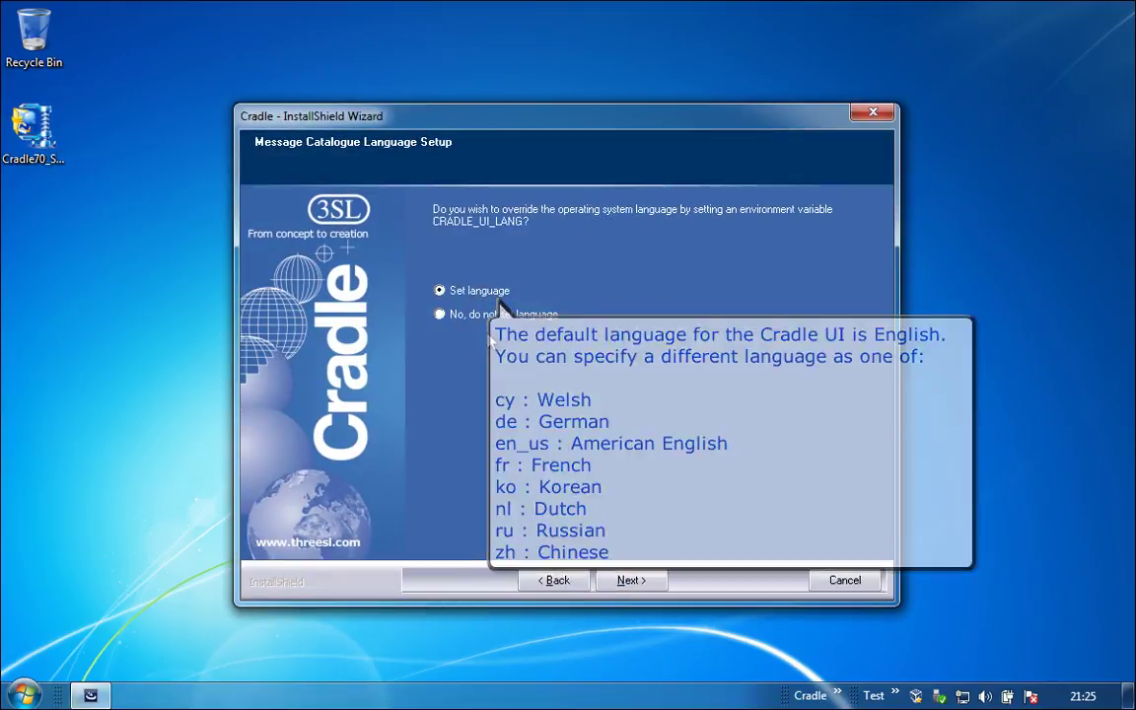
left_click(483, 315)
left_click(646, 582)
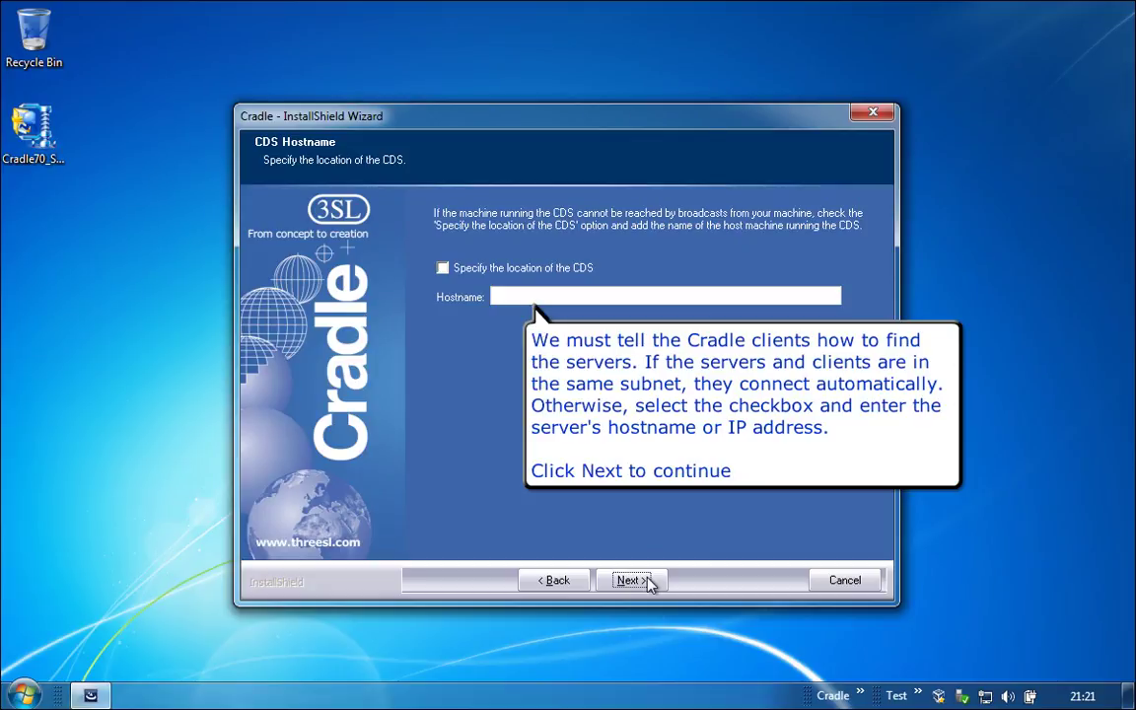
Specify the CDS location with hostname hcsps1.uk.threesl.com.
left_click(442, 268)
left_click(503, 299)
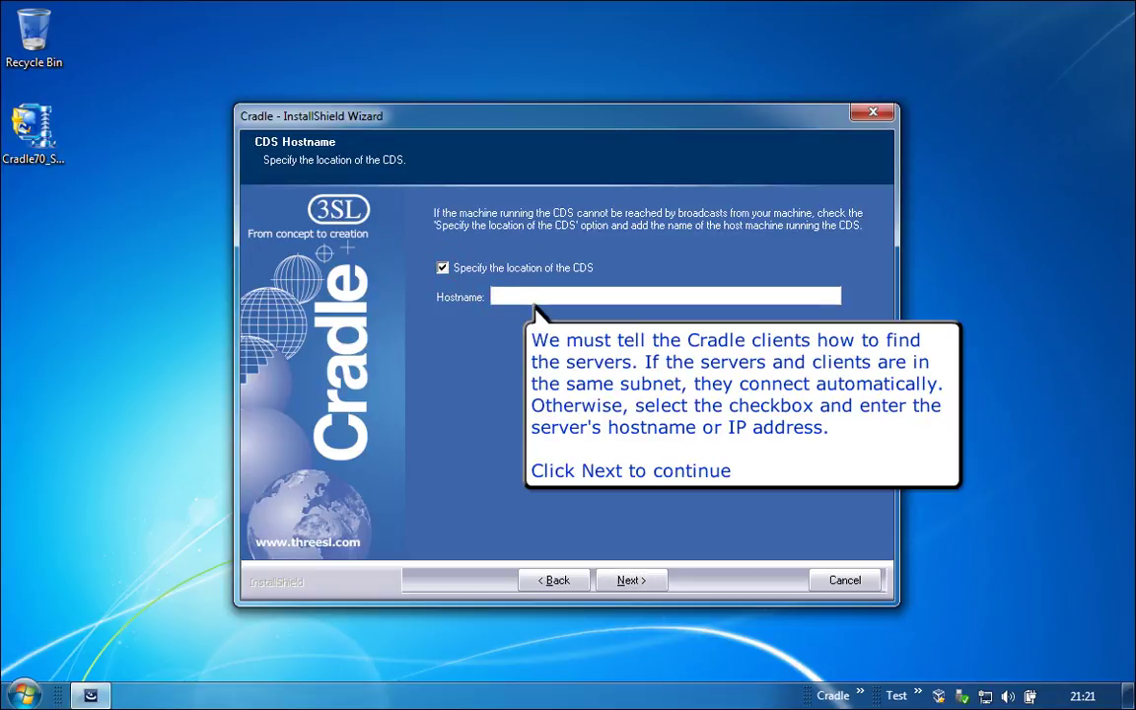
type("hcsps1.uk.threesl.com")
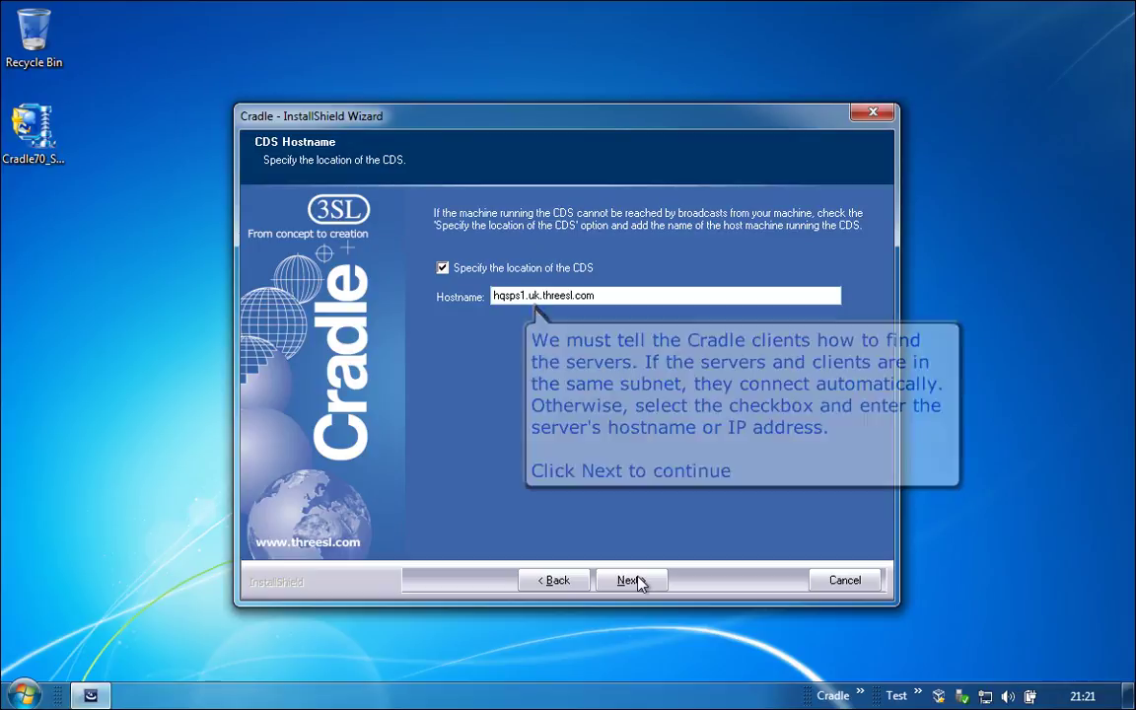
left_click(631, 580)
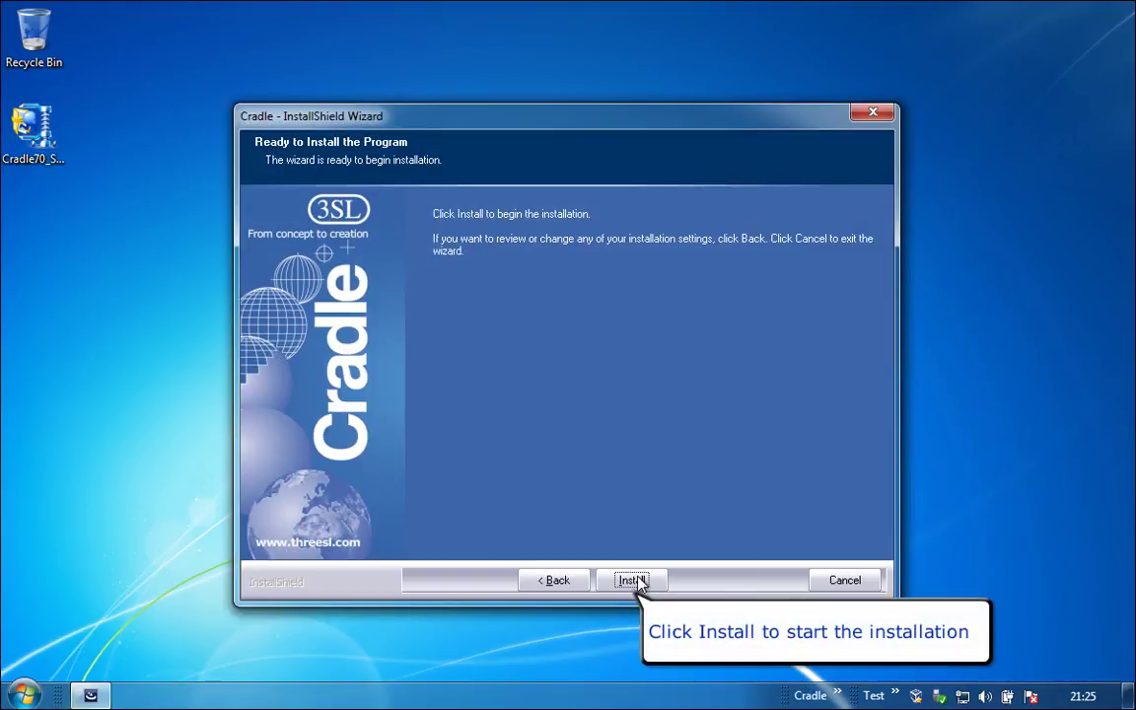
Install Cradle 7.0 and wait for the Office Toolsuite wizard to appear.
left_click(632, 580)
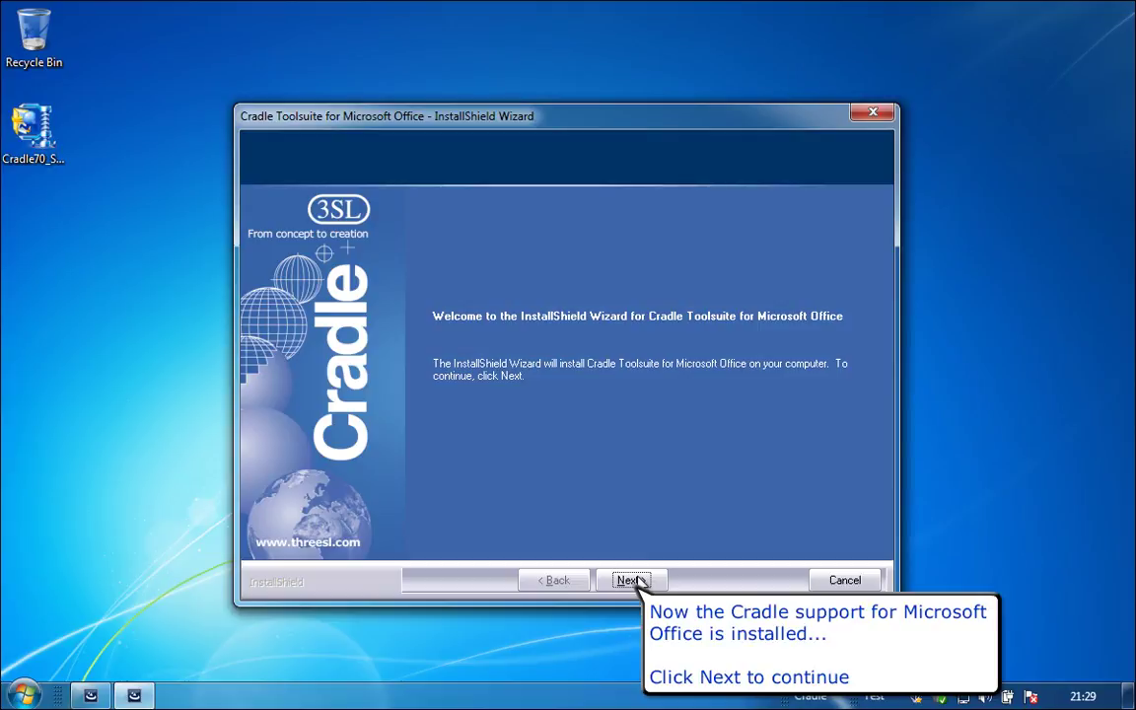
Install the Office Toolsuite with Automatic Office detection and the default features.
left_click(629, 580)
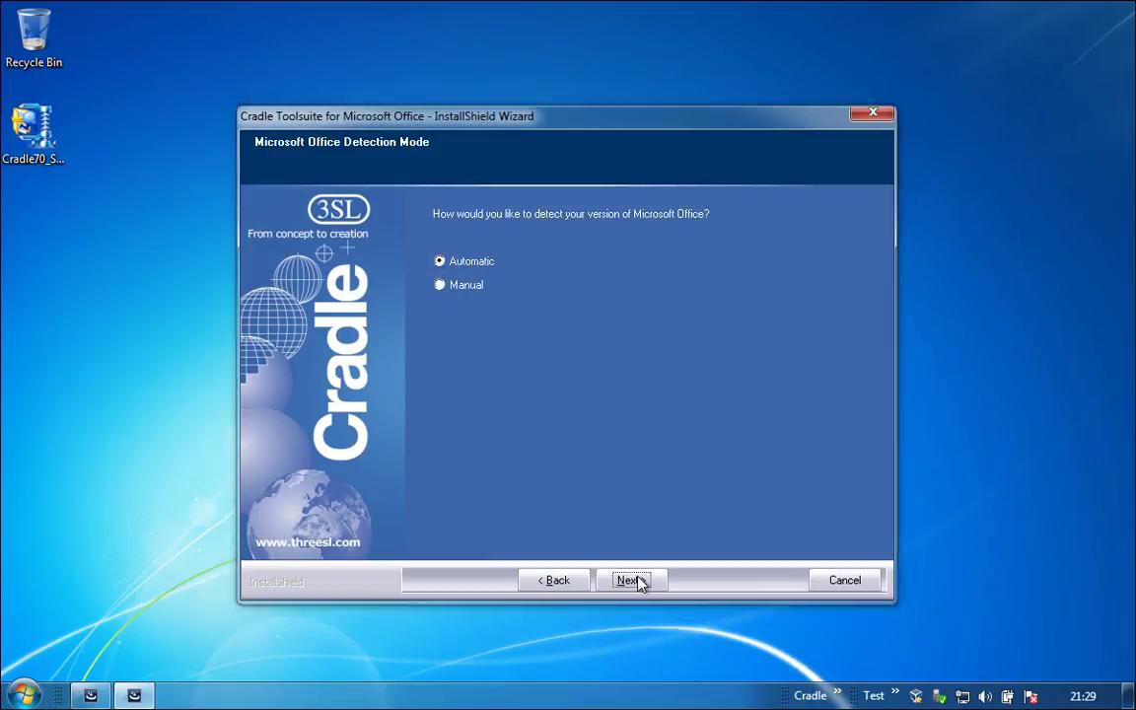
left_click(637, 581)
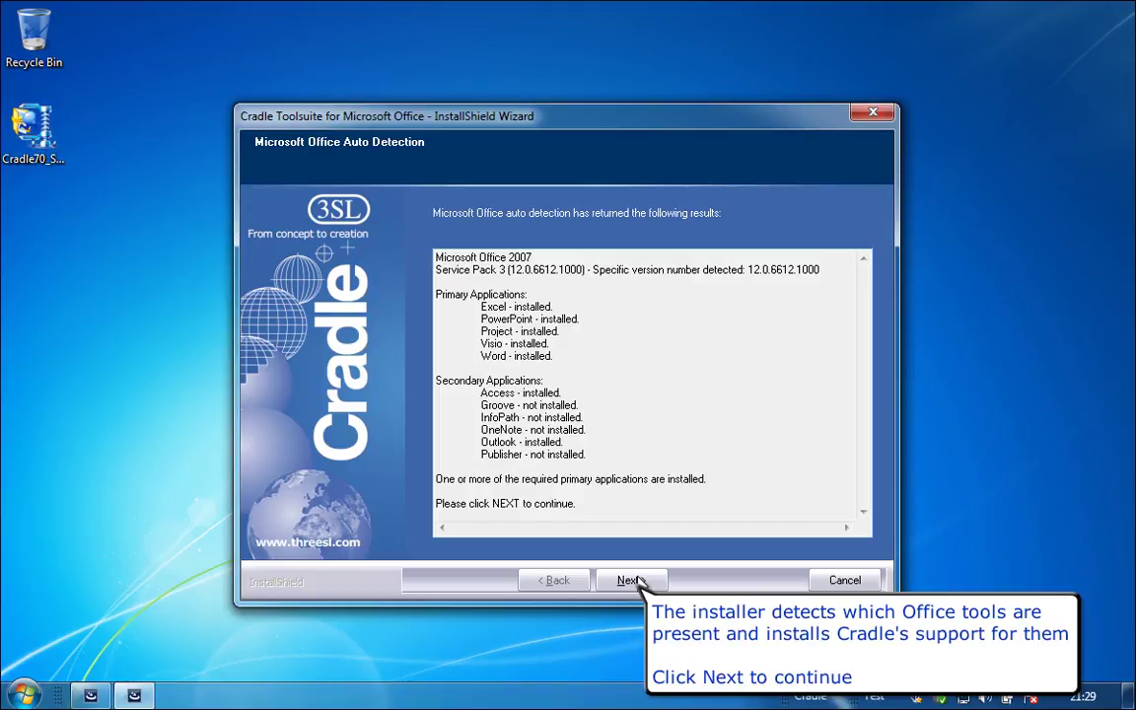
left_click(637, 581)
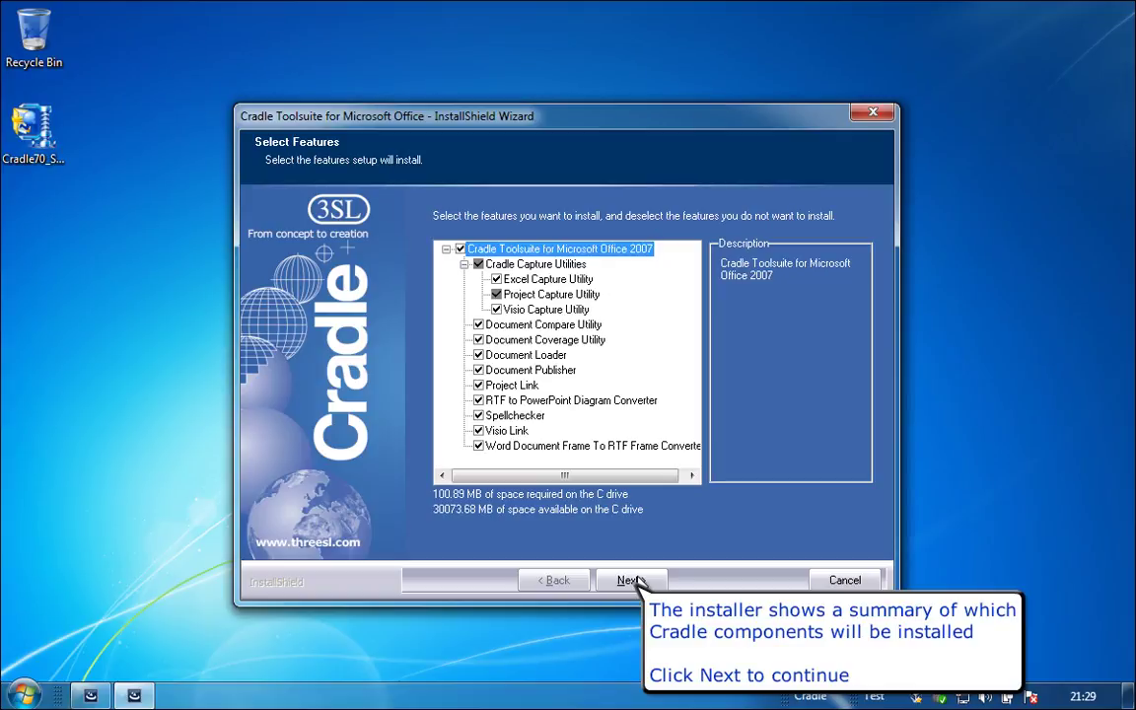
left_click(638, 580)
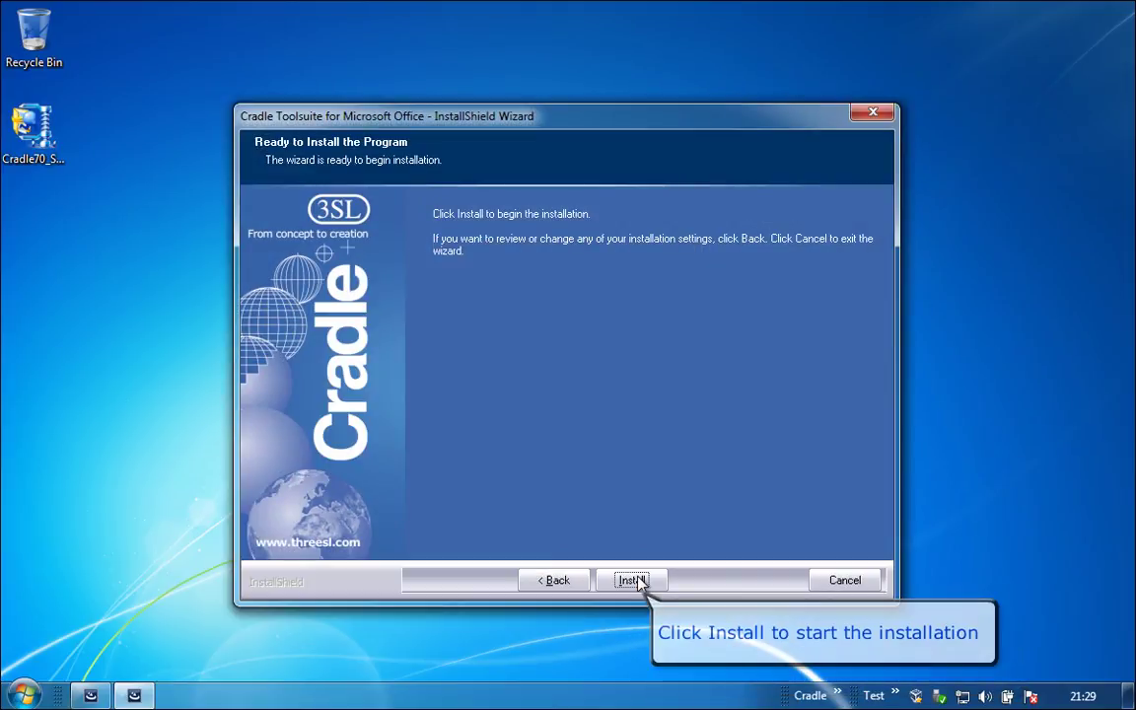
left_click(631, 581)
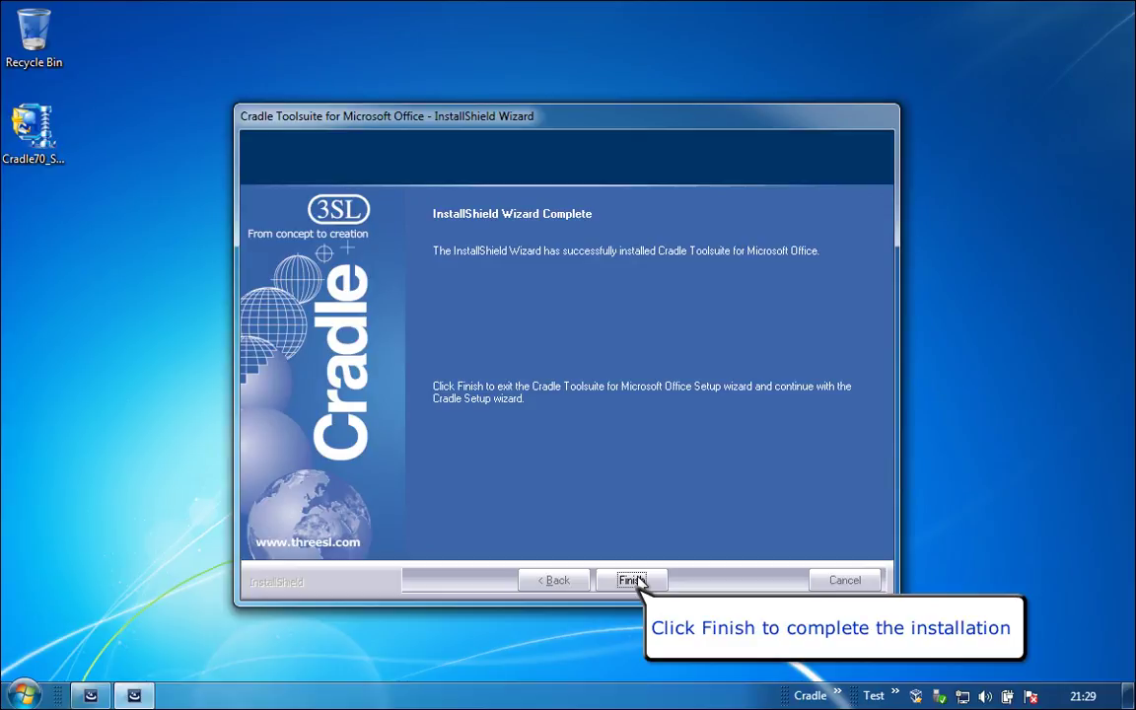
Close the Toolsuite wizard and finish Cradle setup with an immediate restart.
left_click(633, 580)
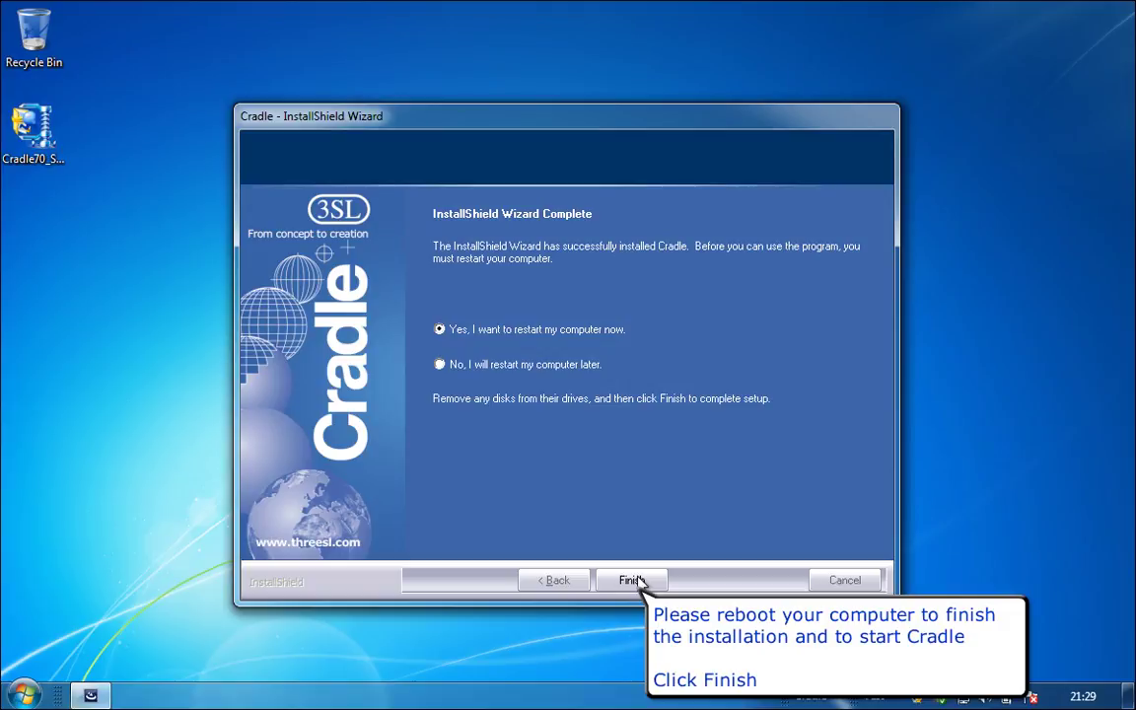
left_click(637, 580)
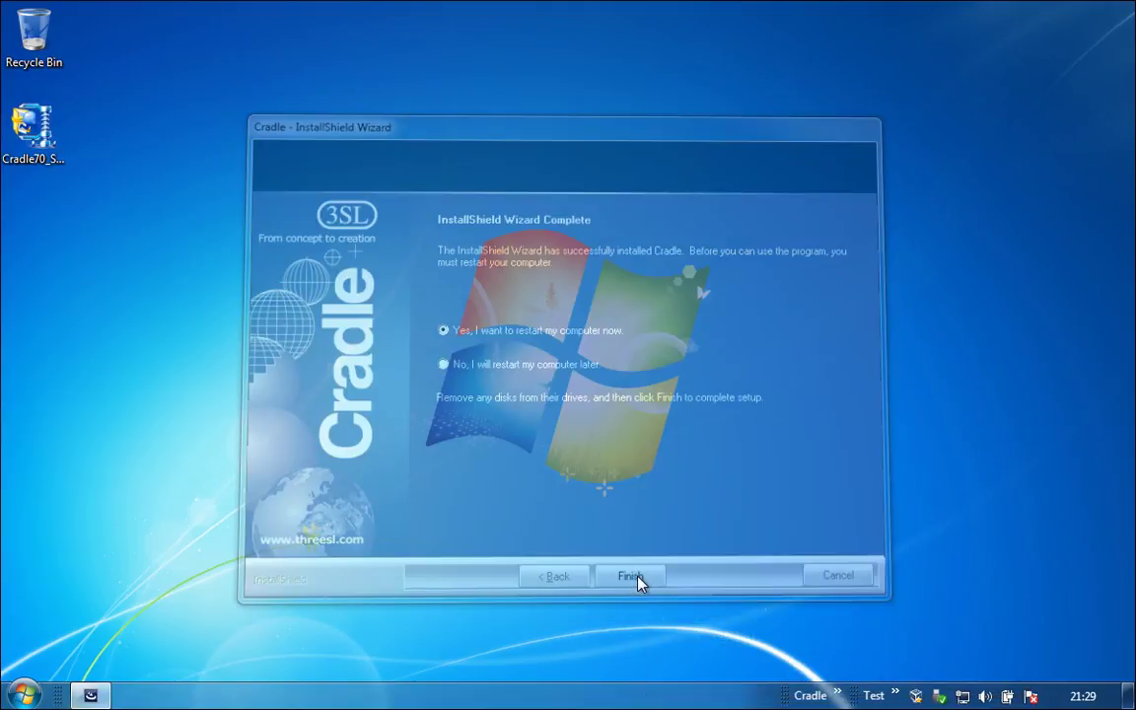